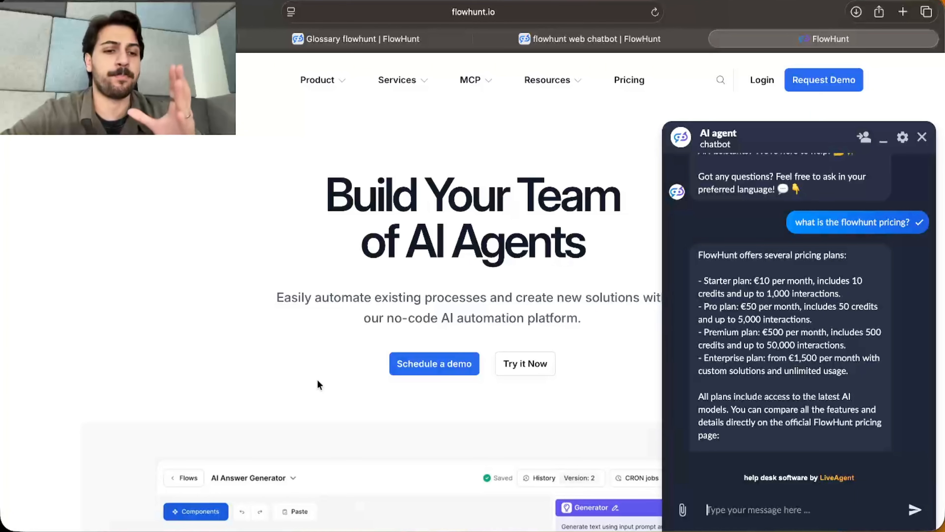
# Read through the AI agent's chat reply about FlowHunt pricing and look over the homepage behind it.
pyautogui.scroll(3, 803, 217)
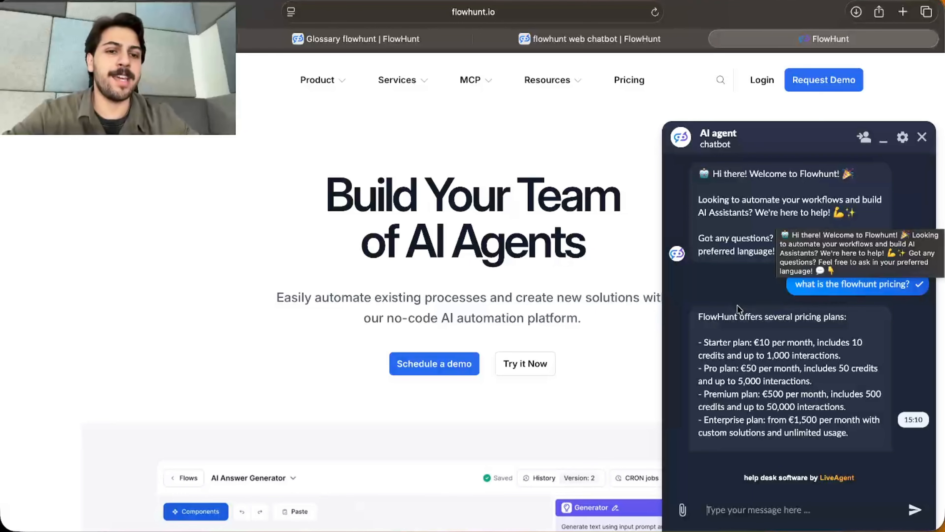
pyautogui.scroll(-3, 737, 305)
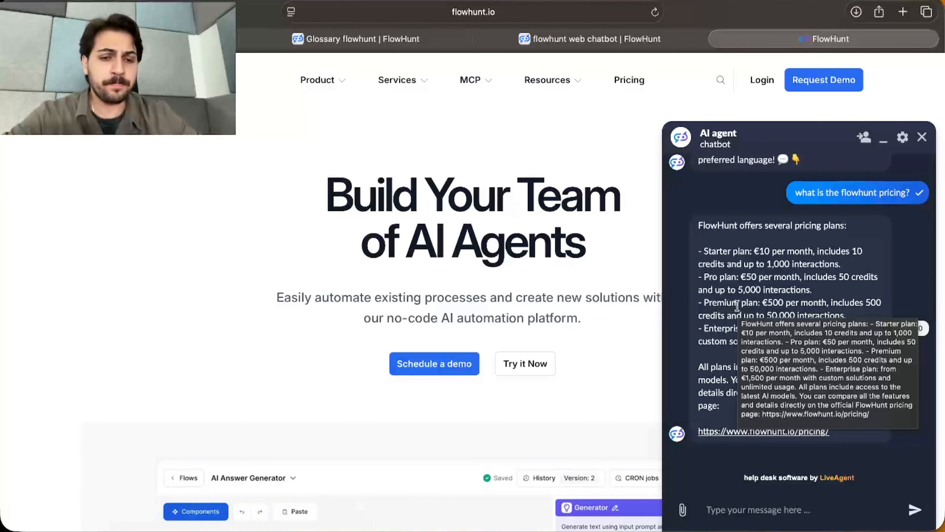
pyautogui.scroll(-2, 737, 305)
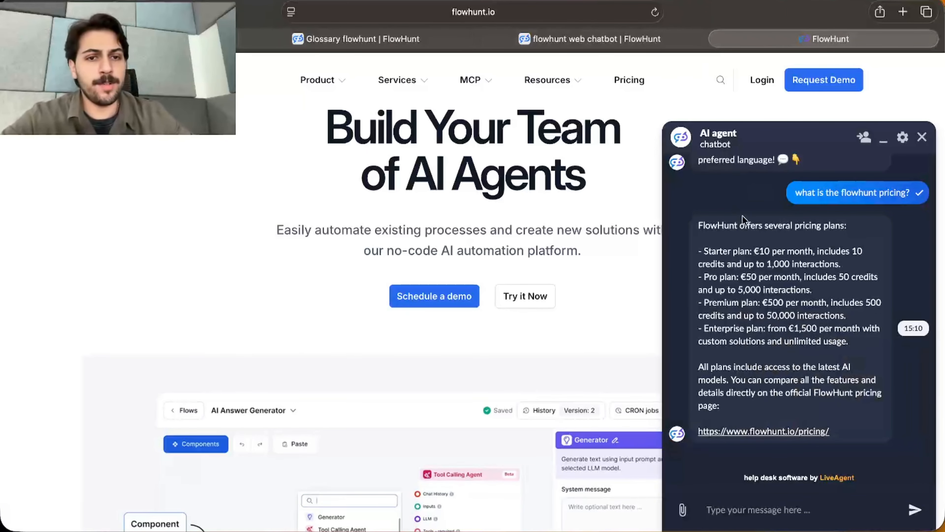
pyautogui.scroll(-2, 742, 219)
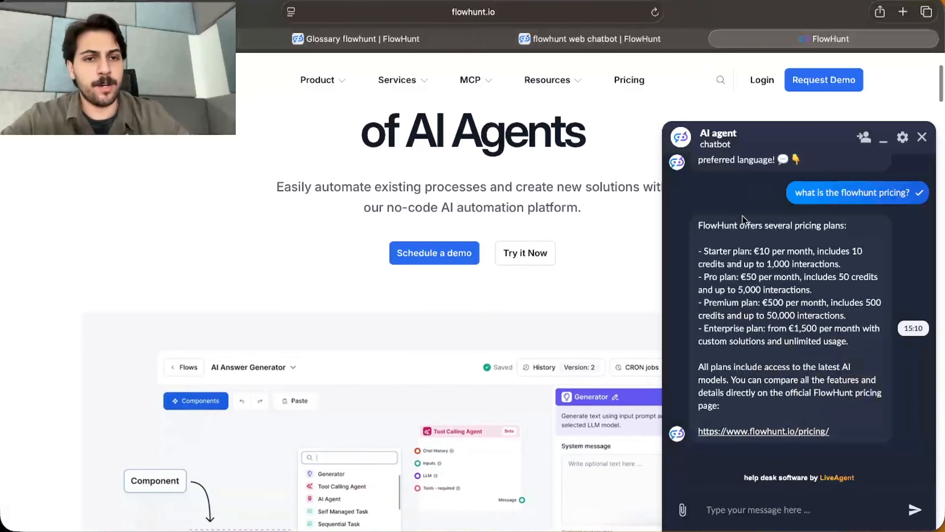
# Switch to the flowhunt web chatbot flow and inspect the settings of its LiveAgent Human Assist component.
pyautogui.click(579, 38)
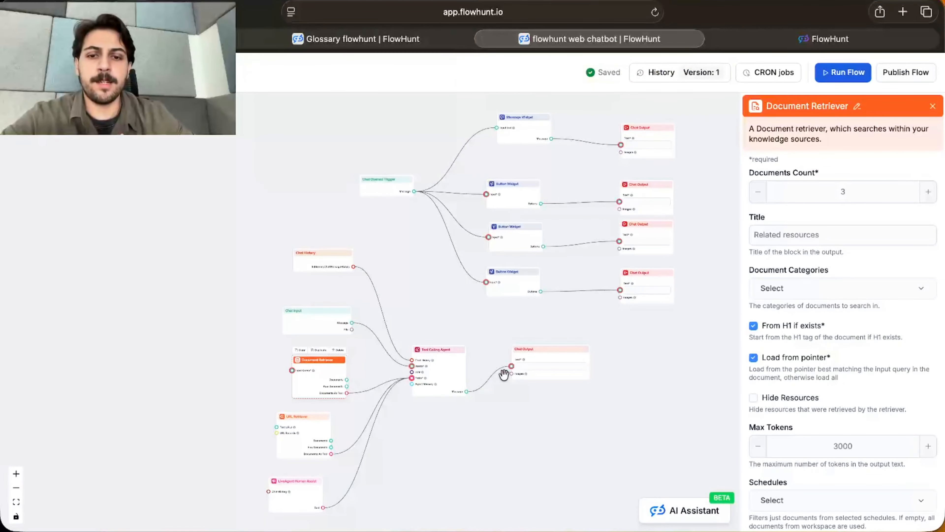
pyautogui.scroll(3, 505, 372)
pyautogui.scroll(1, 504, 374)
pyautogui.moveTo(491, 443); pyautogui.dragTo(517, 356)
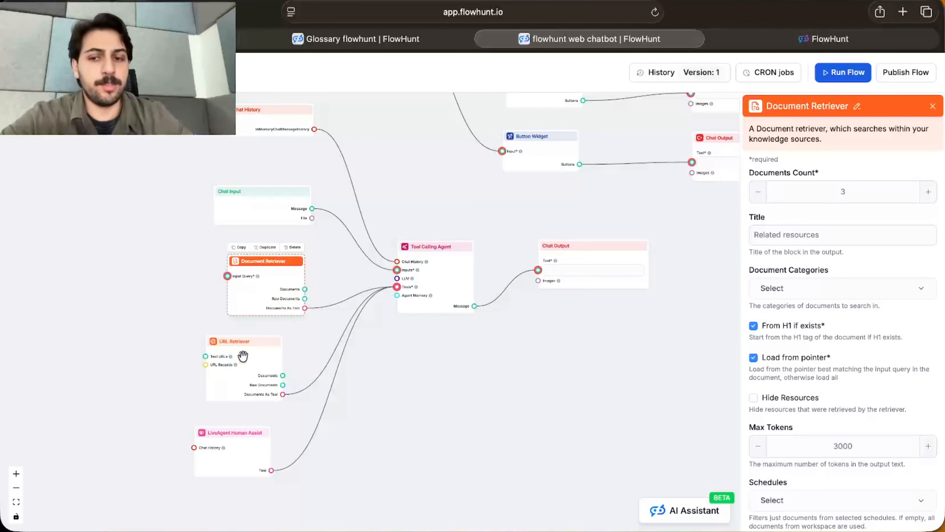
pyautogui.click(234, 451)
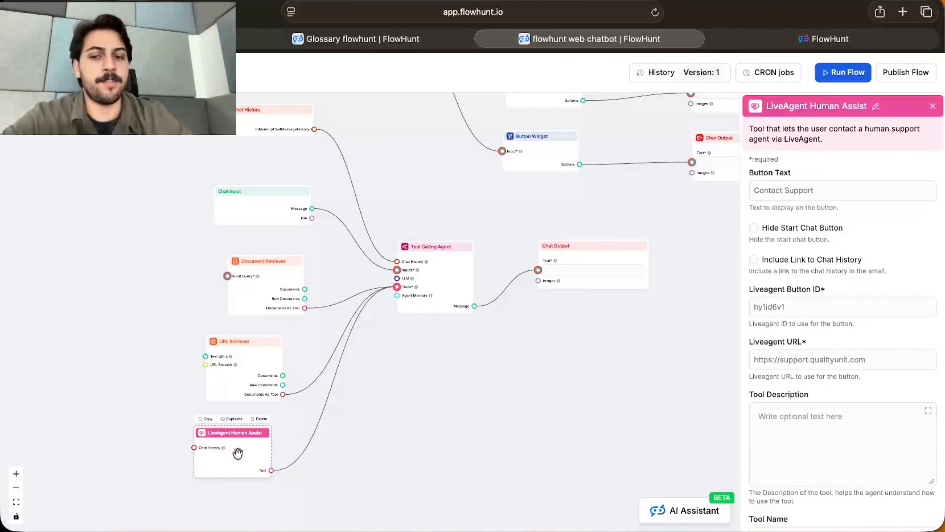
pyautogui.click(275, 262)
pyautogui.scroll(-5, 813, 306)
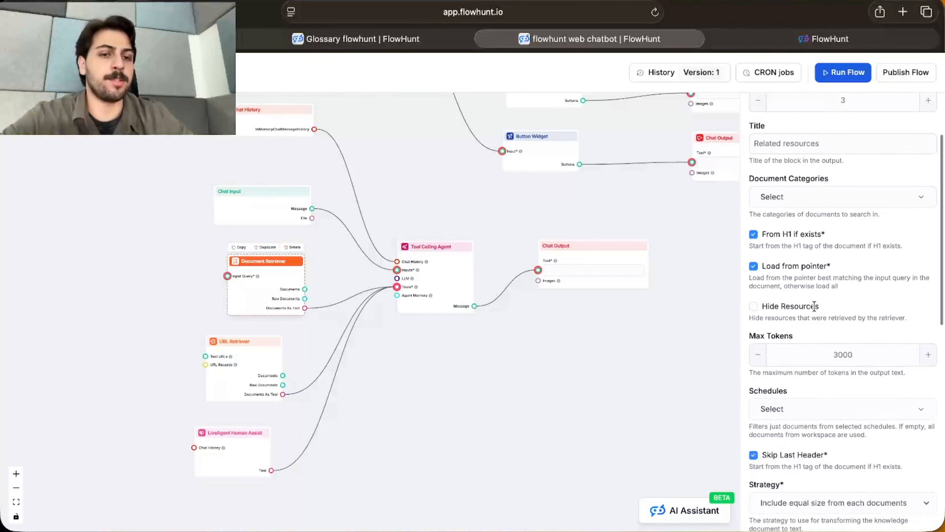
pyautogui.click(817, 345)
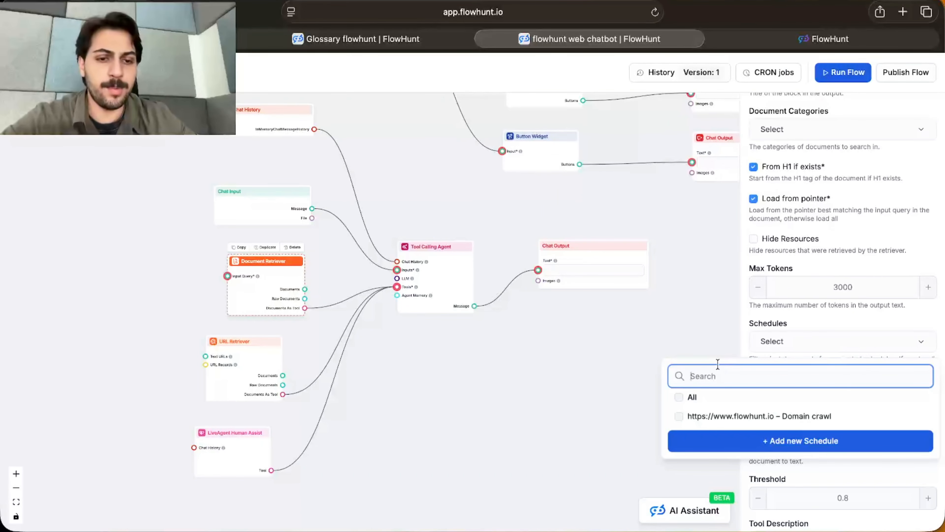
pyautogui.click(719, 420)
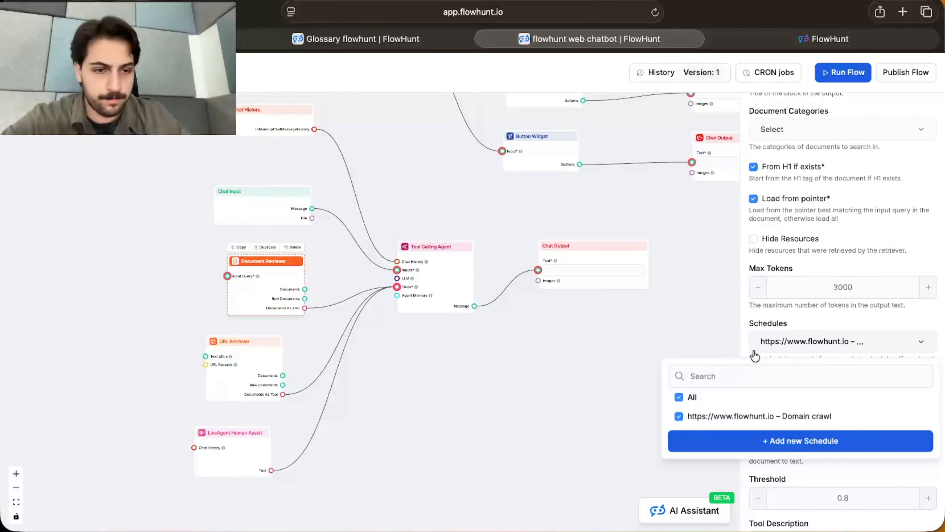
pyautogui.click(743, 416)
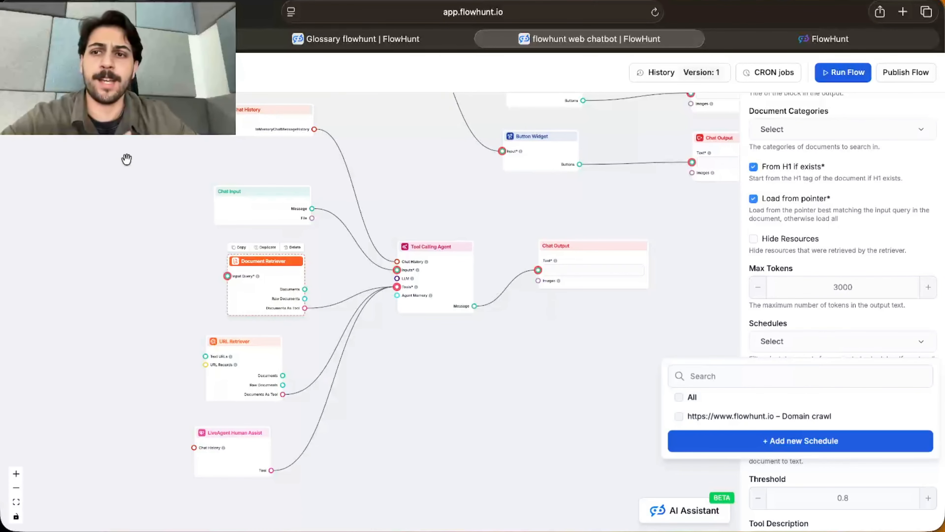
# Leave the flow editor and go to the Schedules list of the knowledge sources, closing any new-schedule form.
pyautogui.click(17, 72)
pyautogui.click(496, 318)
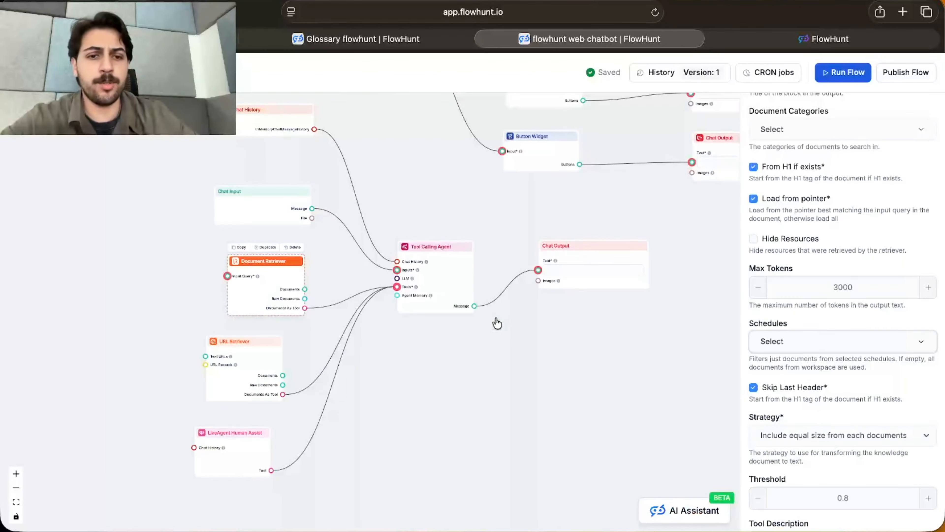
pyautogui.click(117, 351)
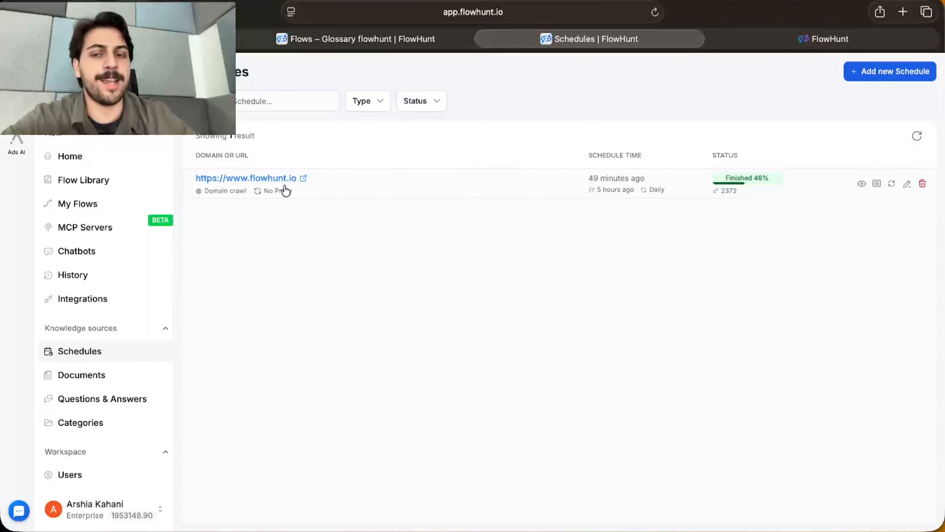
pyautogui.click(870, 76)
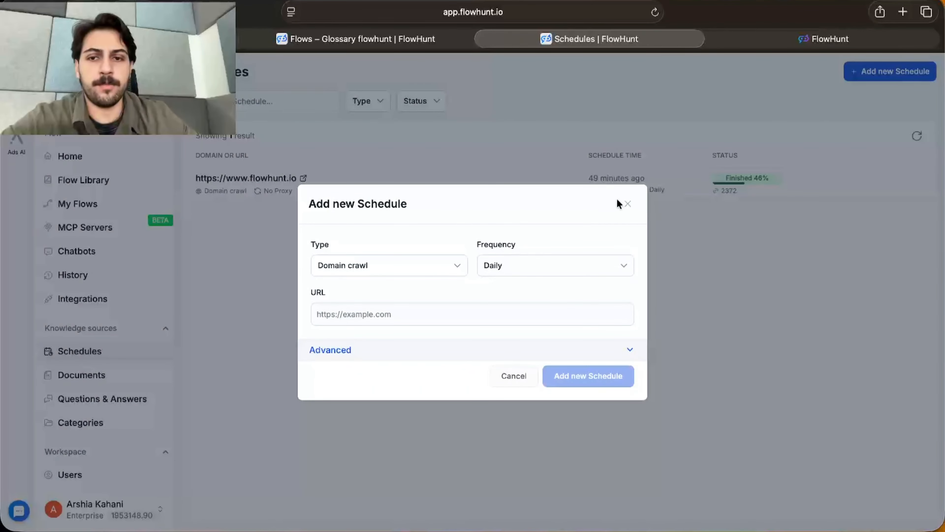
pyautogui.click(627, 204)
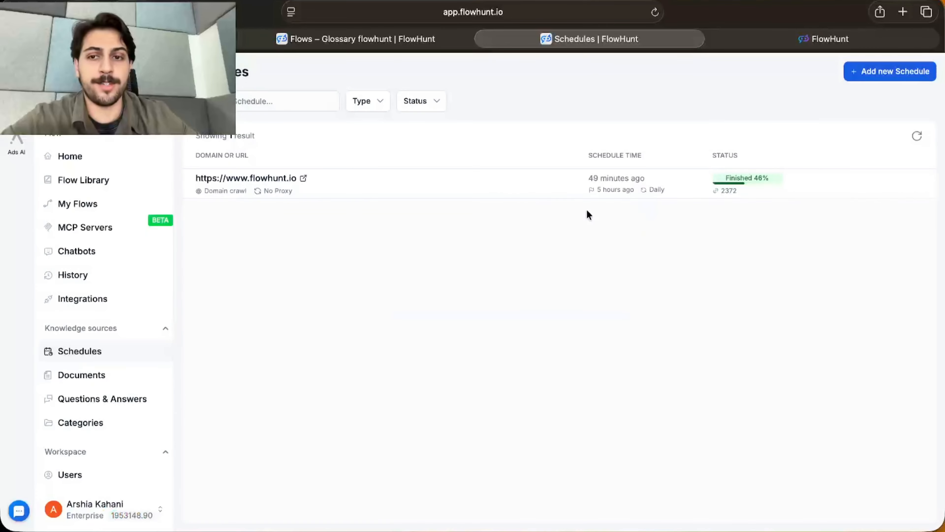
pyautogui.click(511, 186)
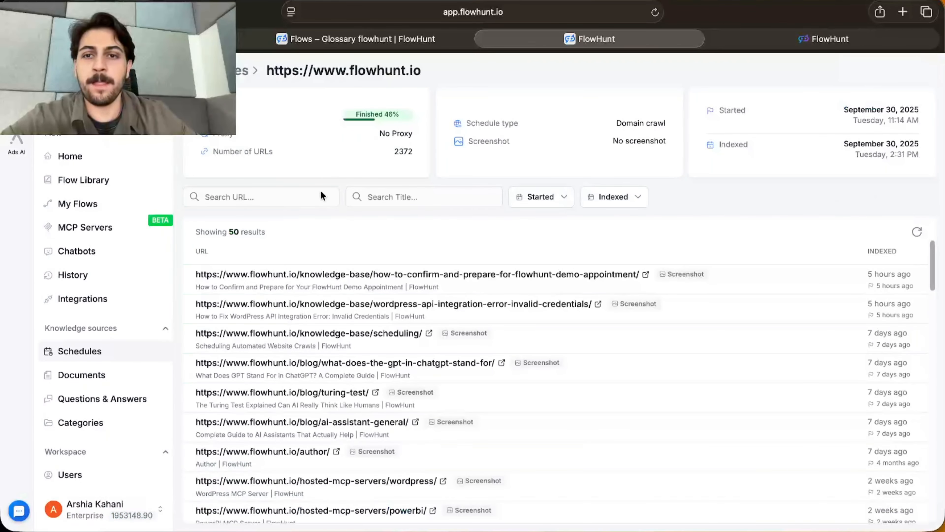
pyautogui.moveTo(424, 71); pyautogui.dragTo(267, 74)
pyautogui.press('super+c')
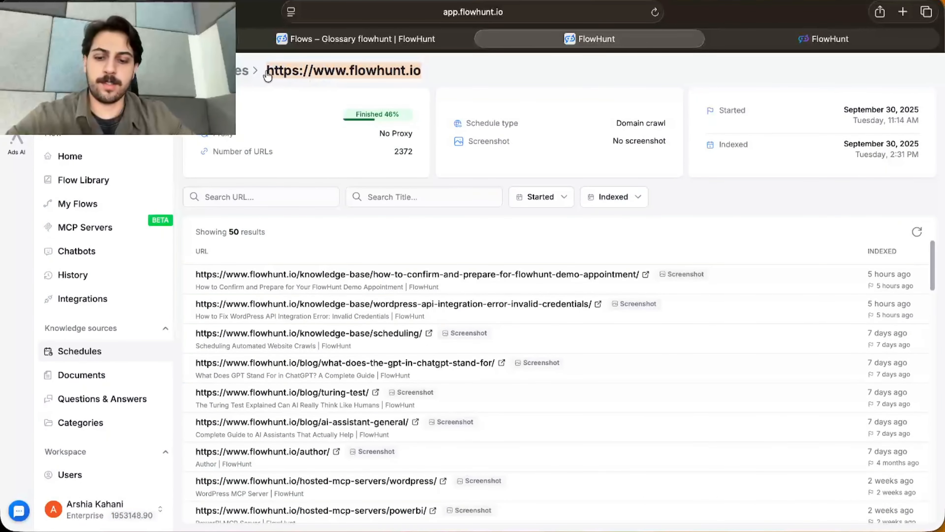
pyautogui.click(243, 71)
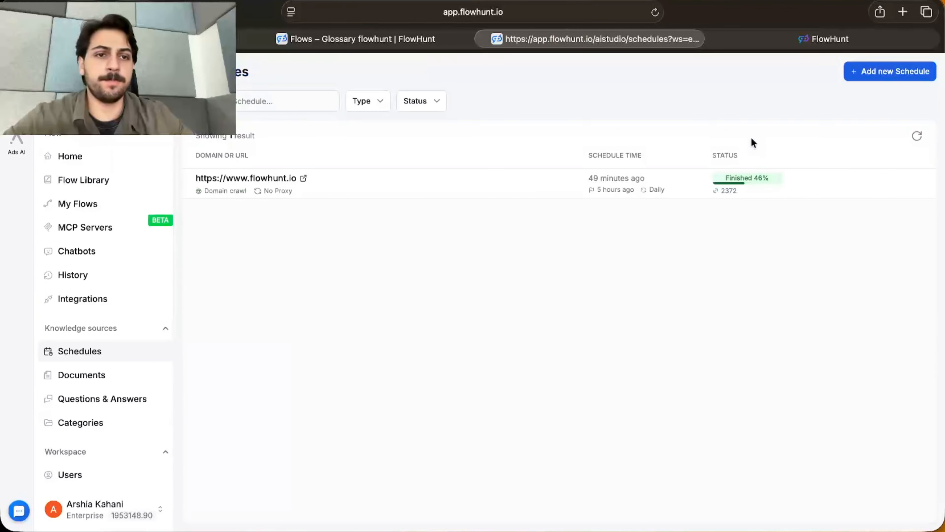
pyautogui.click(913, 77)
pyautogui.click(456, 266)
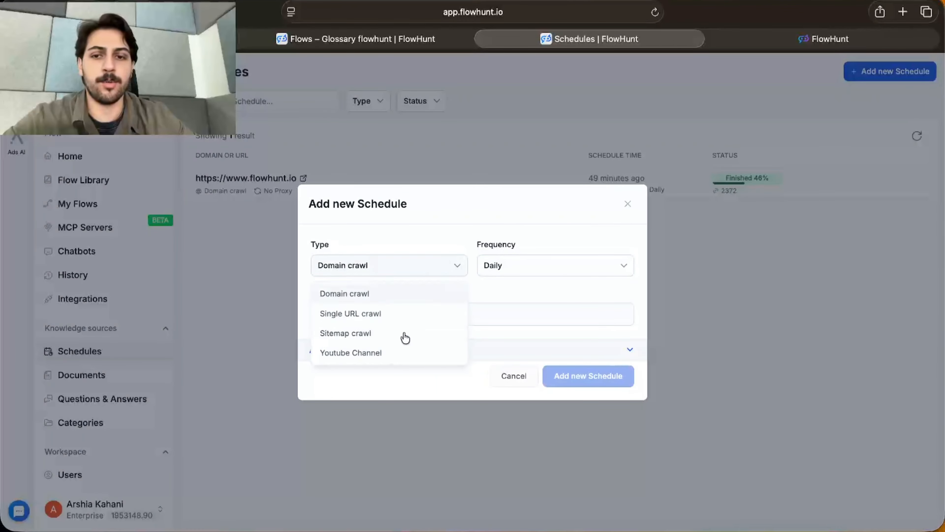
pyautogui.click(388, 303)
pyautogui.click(391, 272)
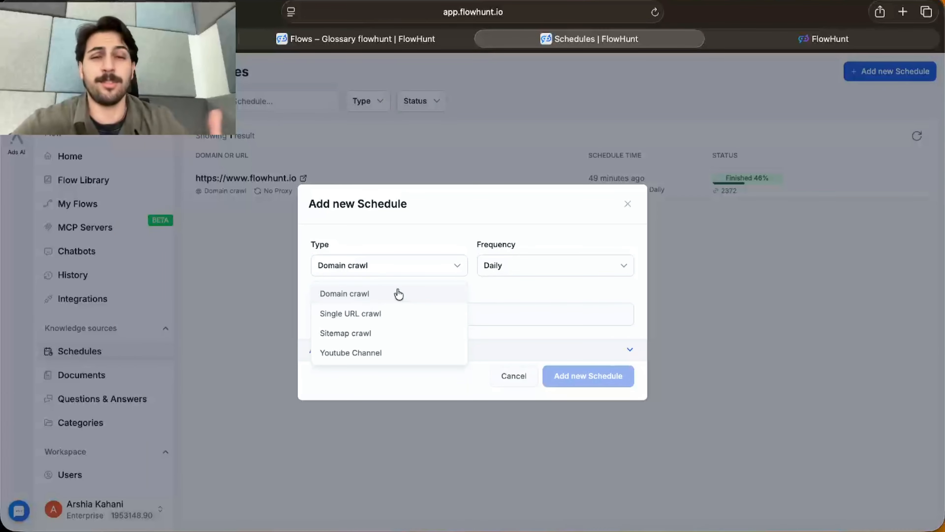
pyautogui.click(497, 271)
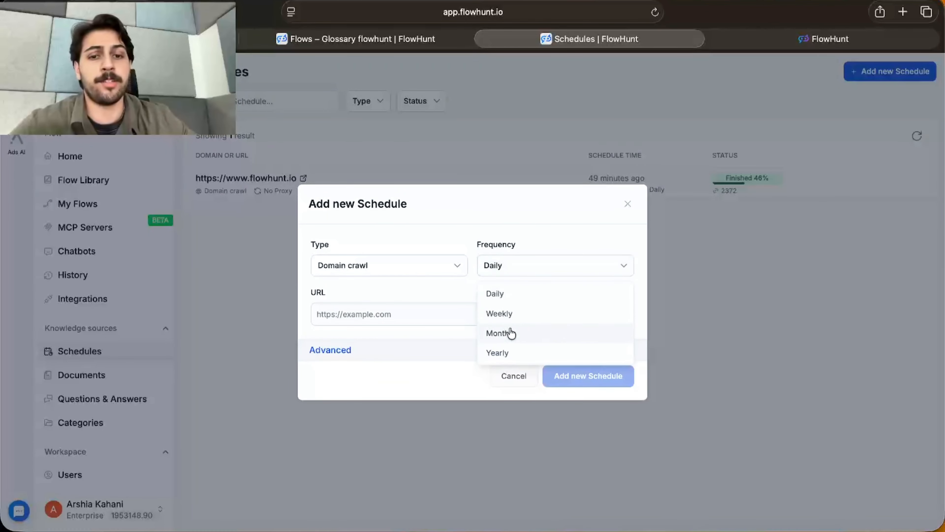
pyautogui.click(438, 320)
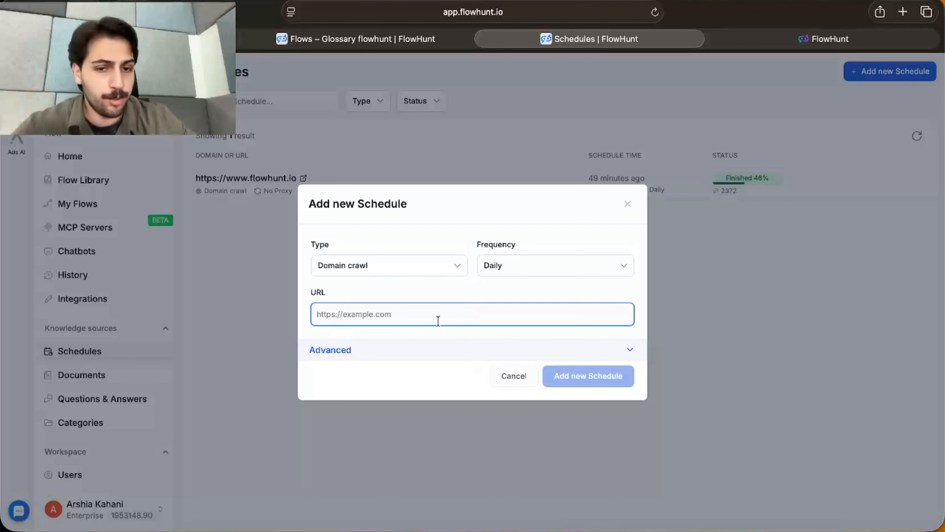
pyautogui.press('super+v')
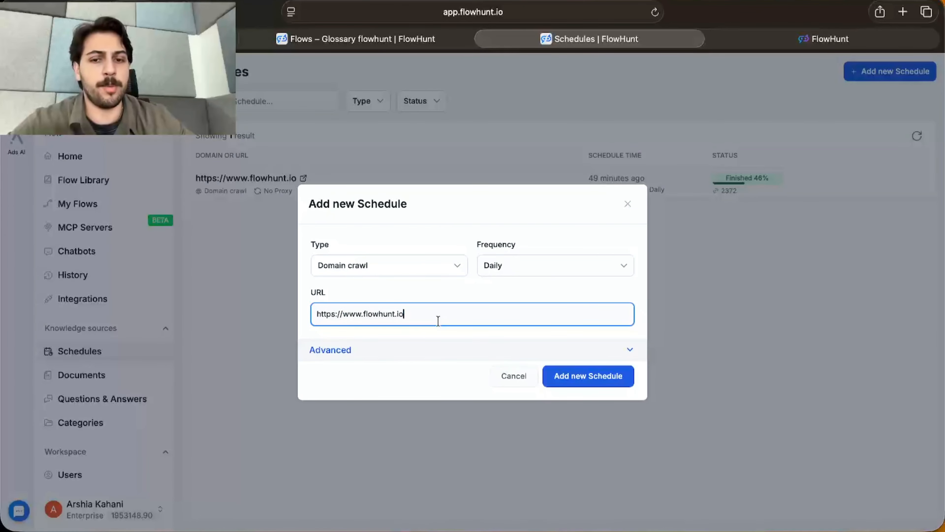
pyautogui.click(521, 377)
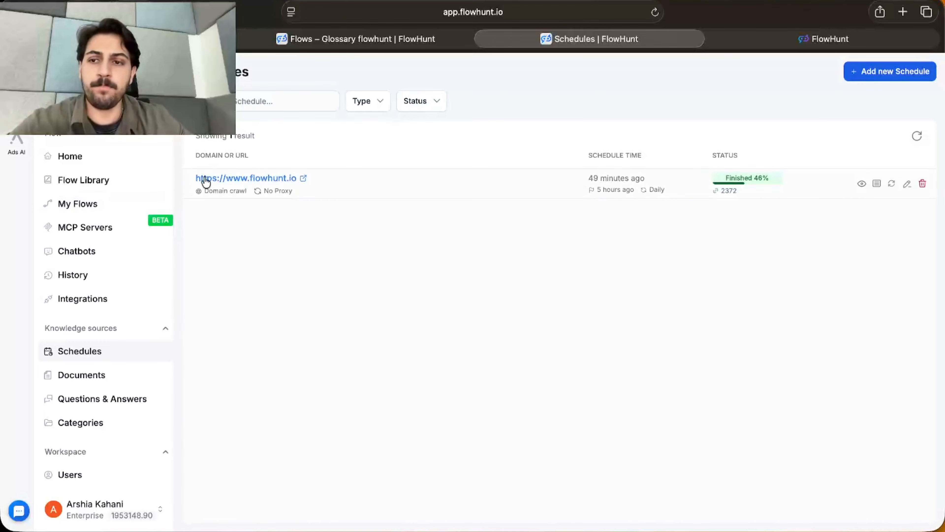
# Go to the list of chatbots and search it by title for "web page".
pyautogui.click(143, 264)
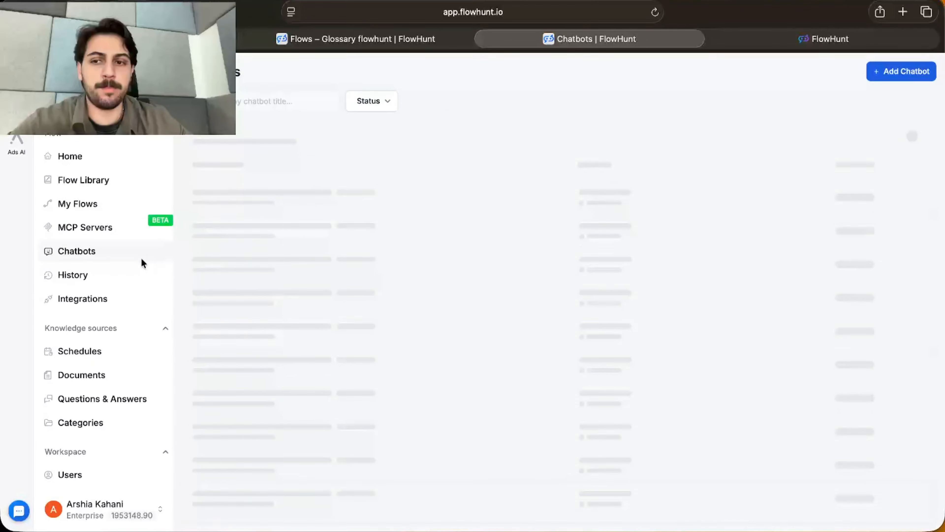
pyautogui.click(276, 93)
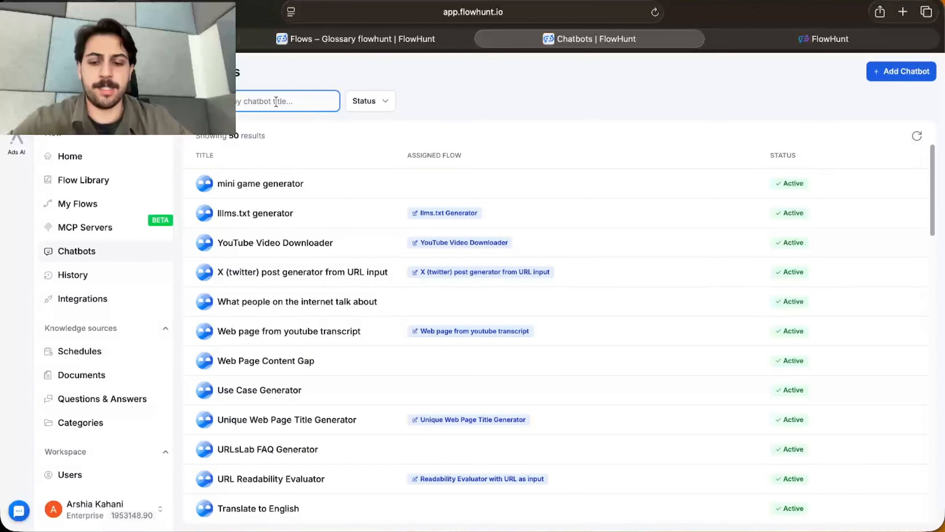
pyautogui.write('web page')
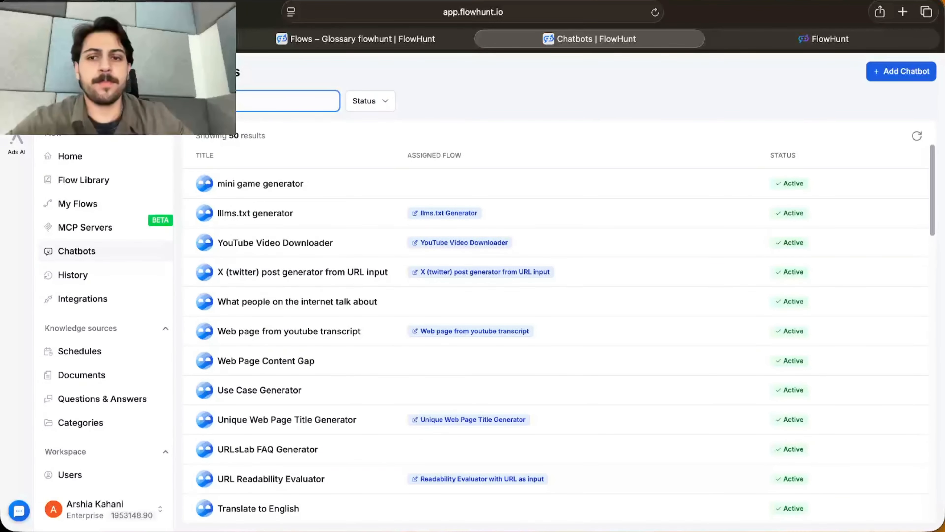
# Start a new chatbot and assign the "flowhunt web chatbot" flow to it.
pyautogui.click(908, 70)
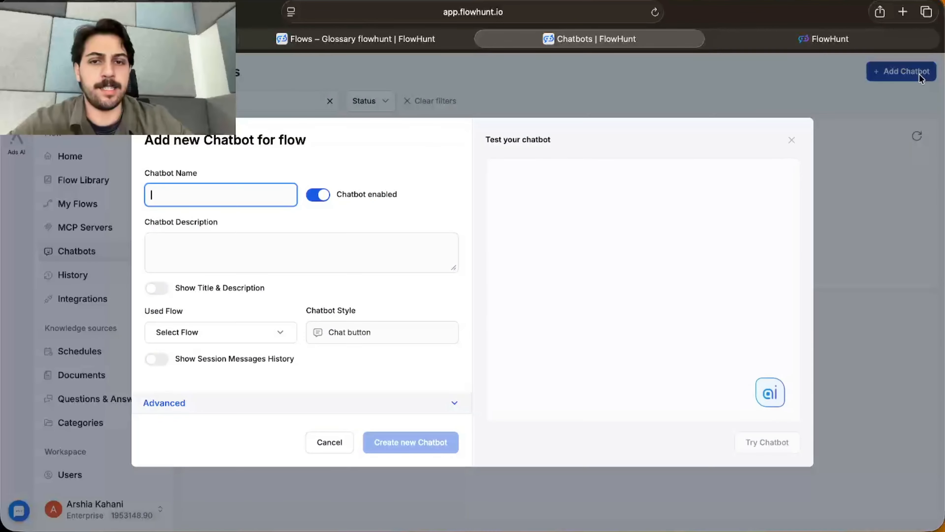
pyautogui.click(192, 333)
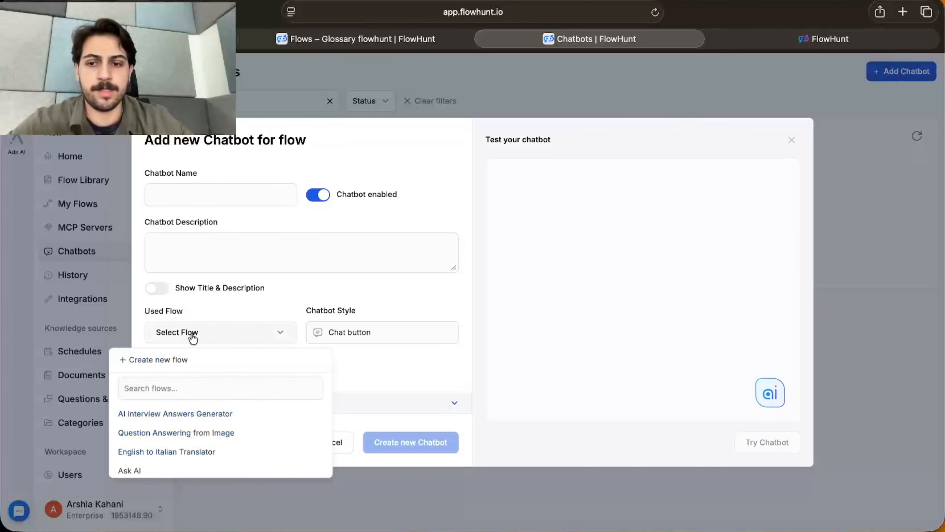
pyautogui.click(192, 386)
pyautogui.write('flow')
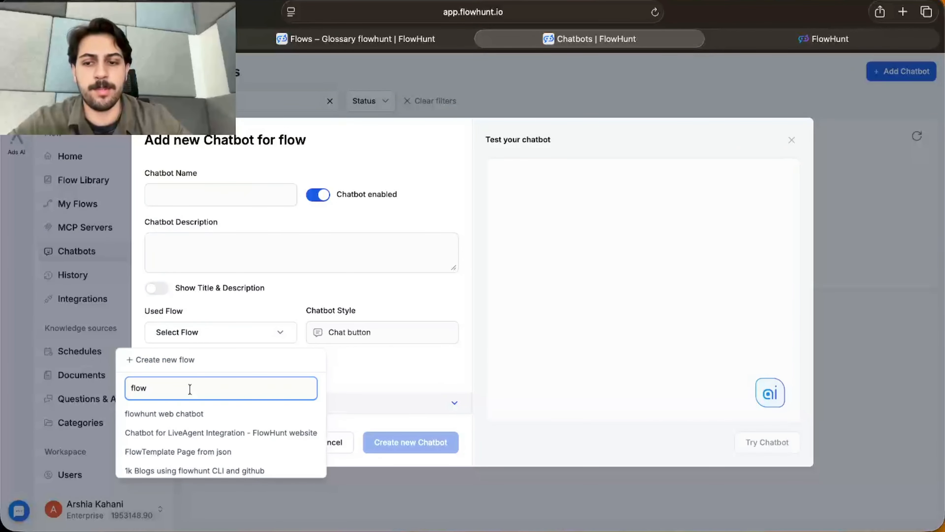
pyautogui.click(176, 415)
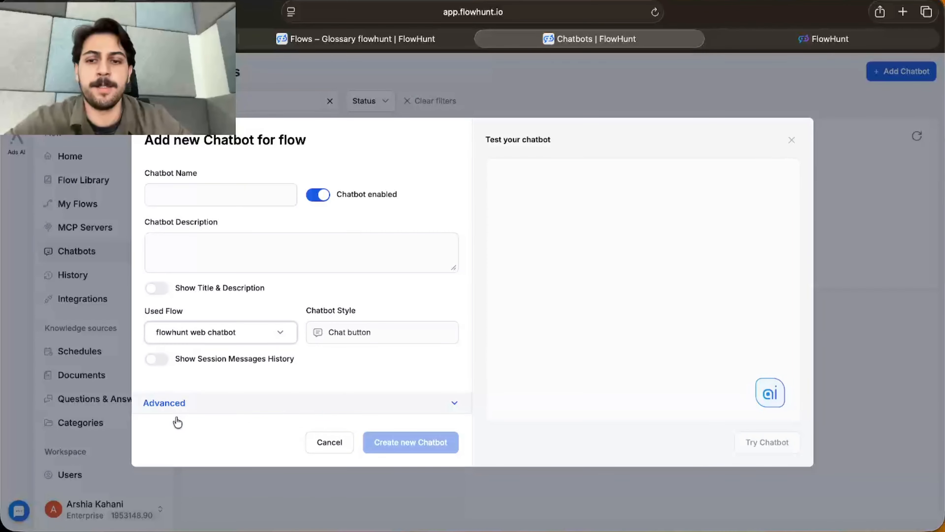
# Try the Embedded chatbot style, set it back to Chat button, and open the chat window in the test preview.
pyautogui.click(333, 335)
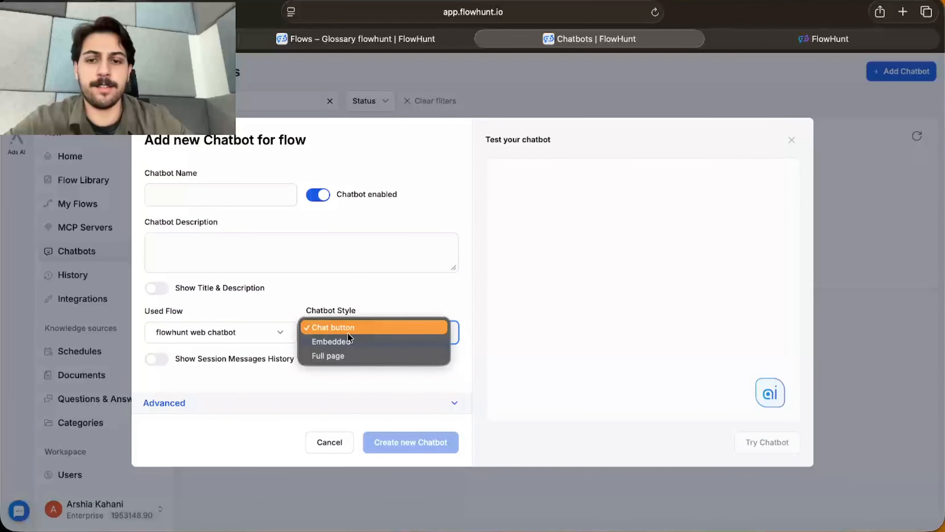
pyautogui.click(344, 346)
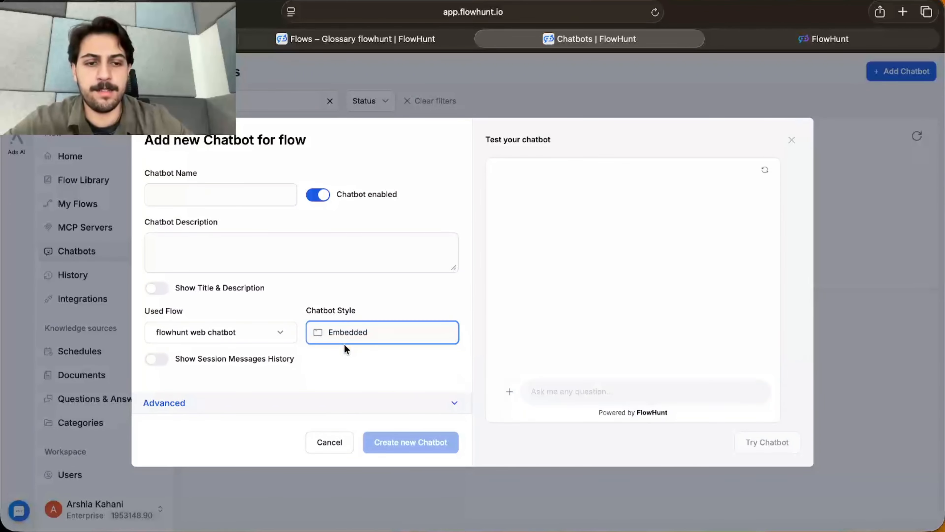
pyautogui.click(327, 329)
pyautogui.click(333, 316)
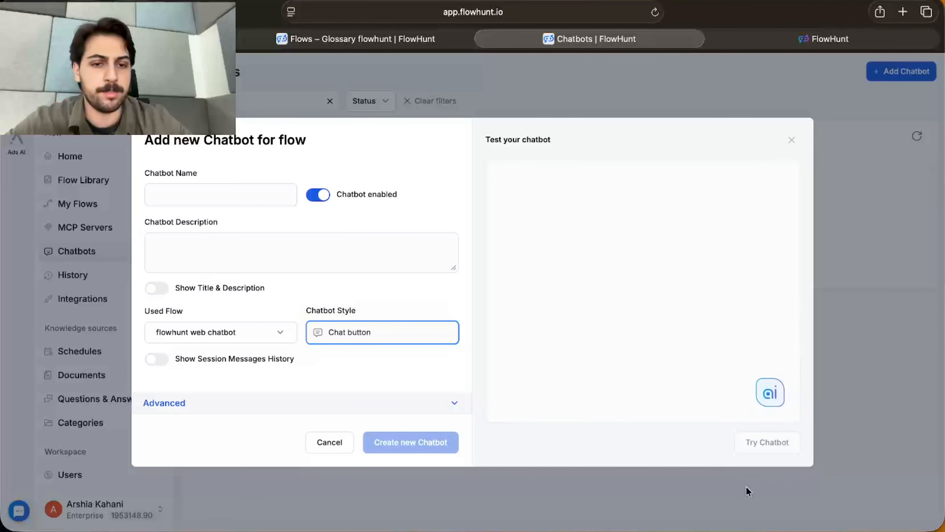
pyautogui.click(771, 394)
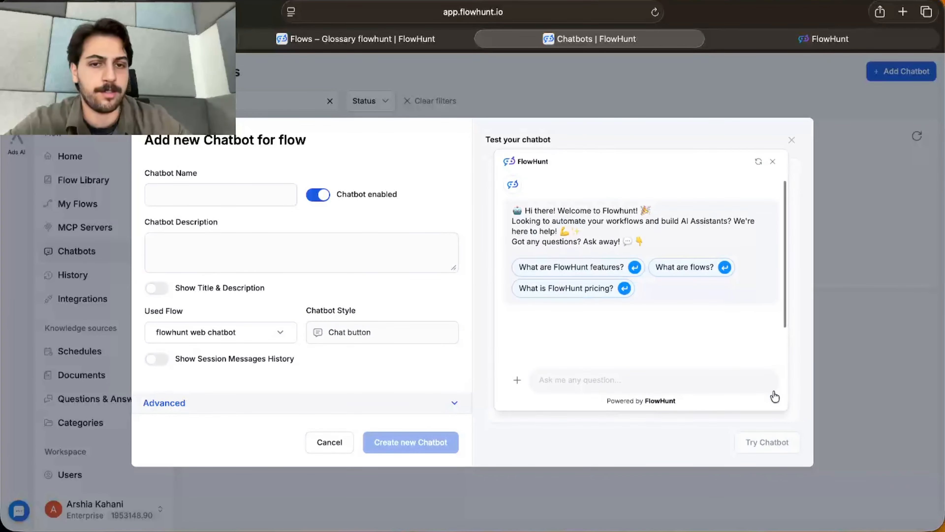
# Name the new chatbot "web", leave its description empty, and create it.
pyautogui.click(231, 202)
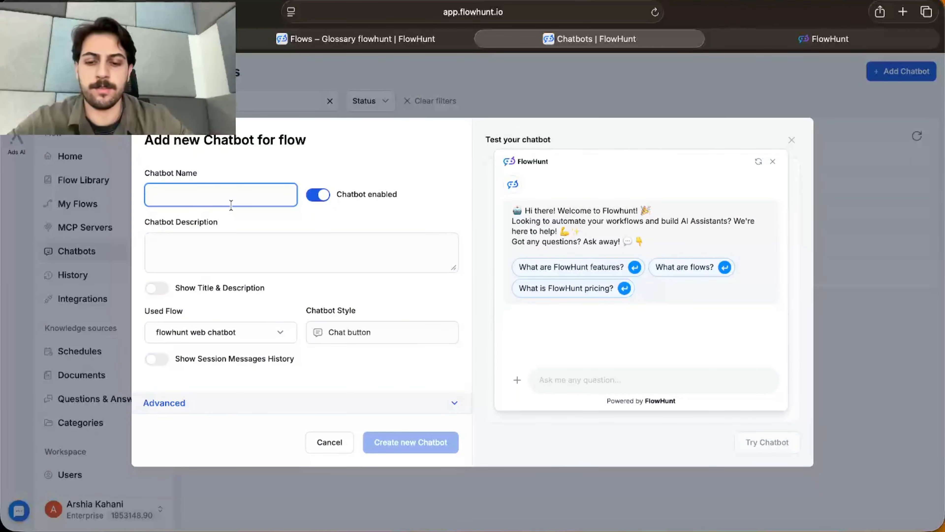
pyautogui.write('web')
pyautogui.click(245, 244)
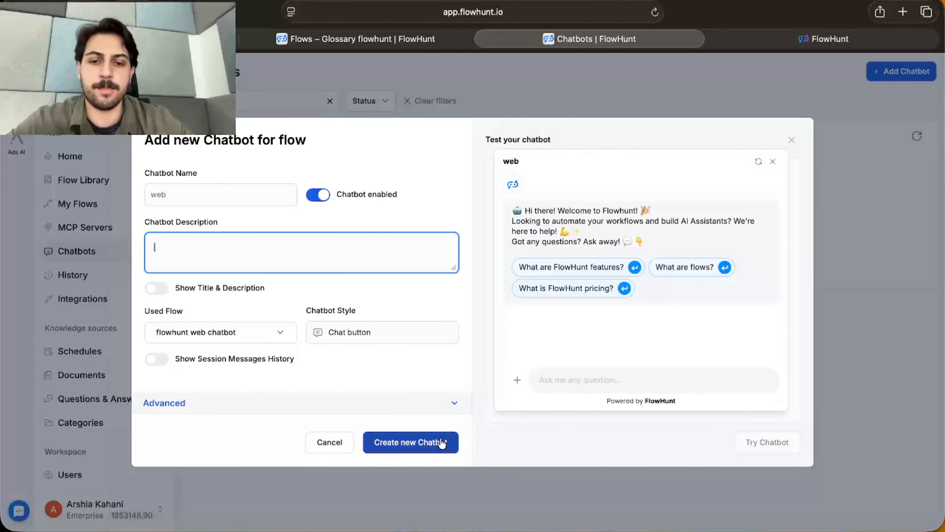
pyautogui.click(415, 450)
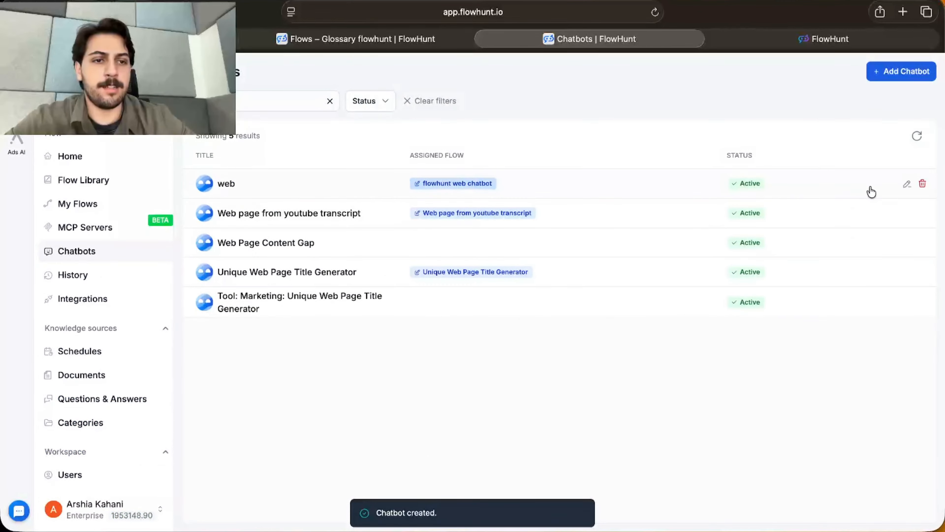
# Open the "web" chatbot's settings, review its integration code, and close the settings without changes.
pyautogui.click(907, 183)
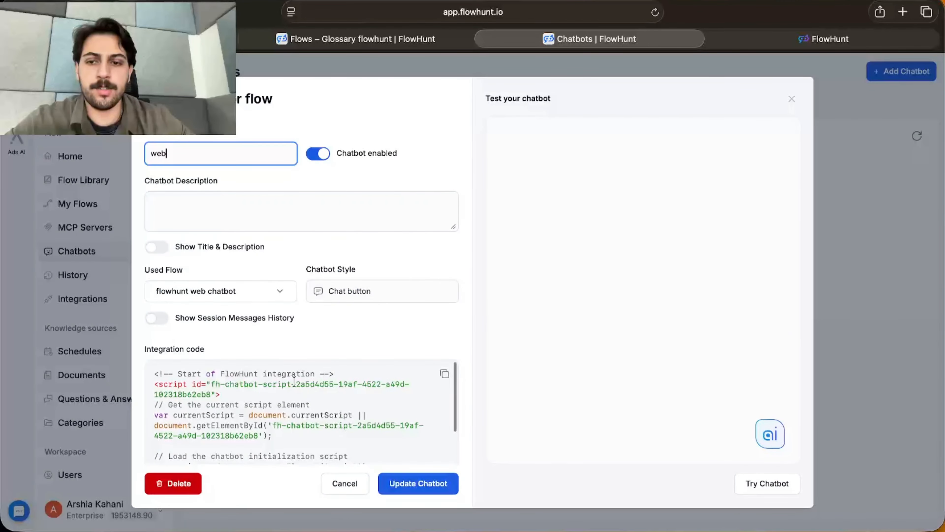
pyautogui.scroll(-3, 294, 381)
pyautogui.scroll(-3, 308, 313)
pyautogui.scroll(3, 309, 313)
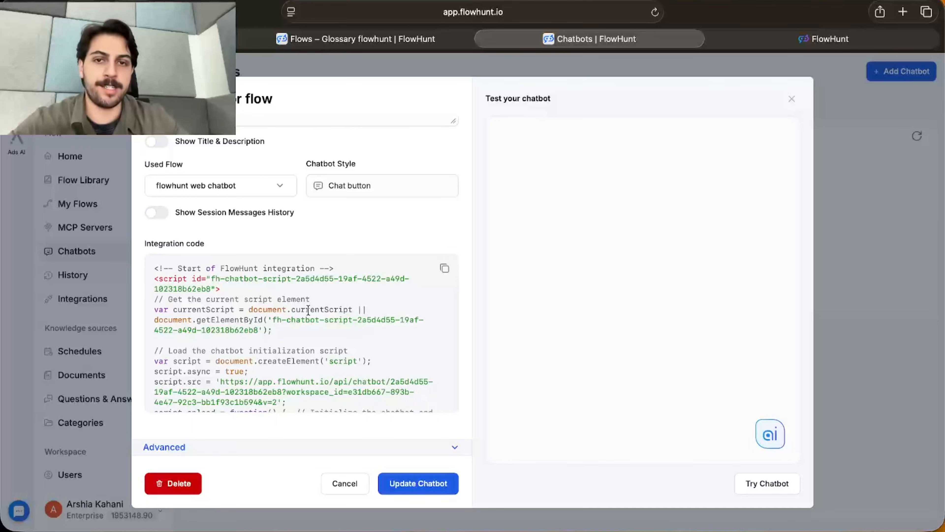
pyautogui.click(793, 99)
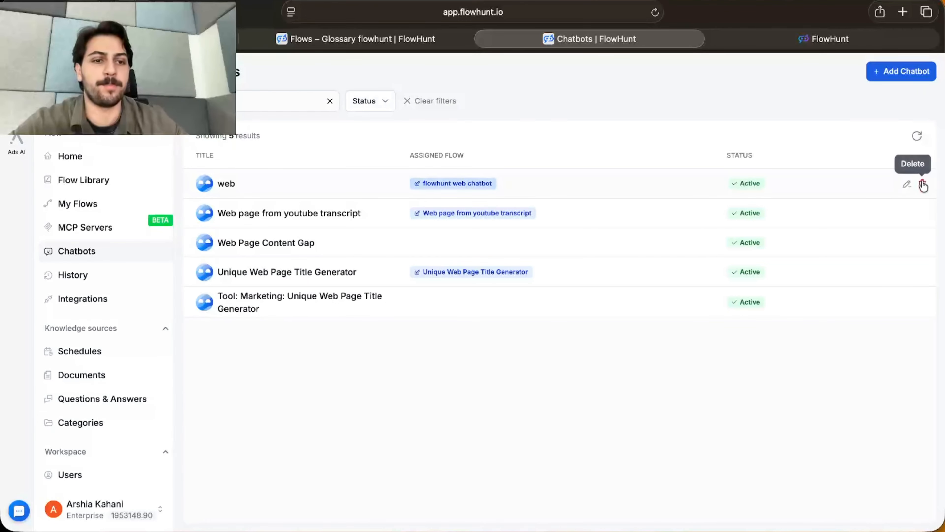
# Delete the "web" chatbot from the list and confirm its removal.
pyautogui.click(924, 185)
pyautogui.click(520, 308)
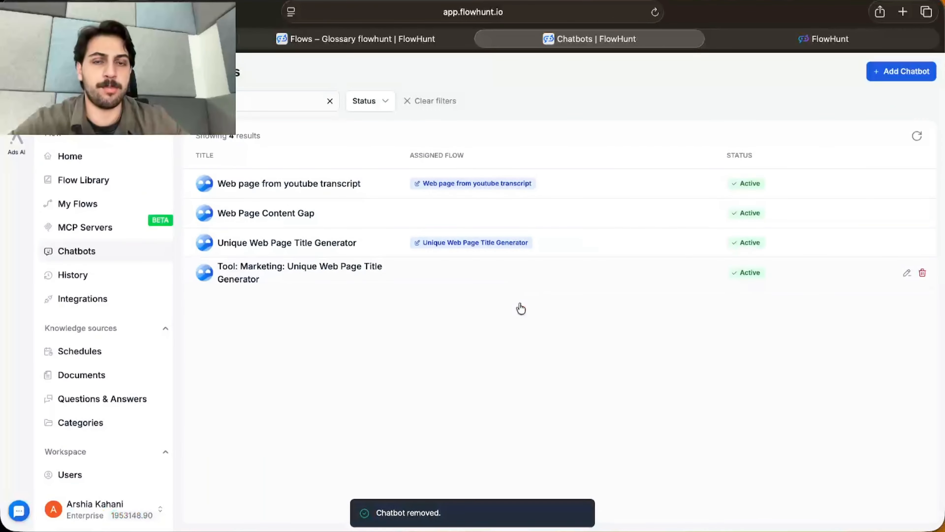